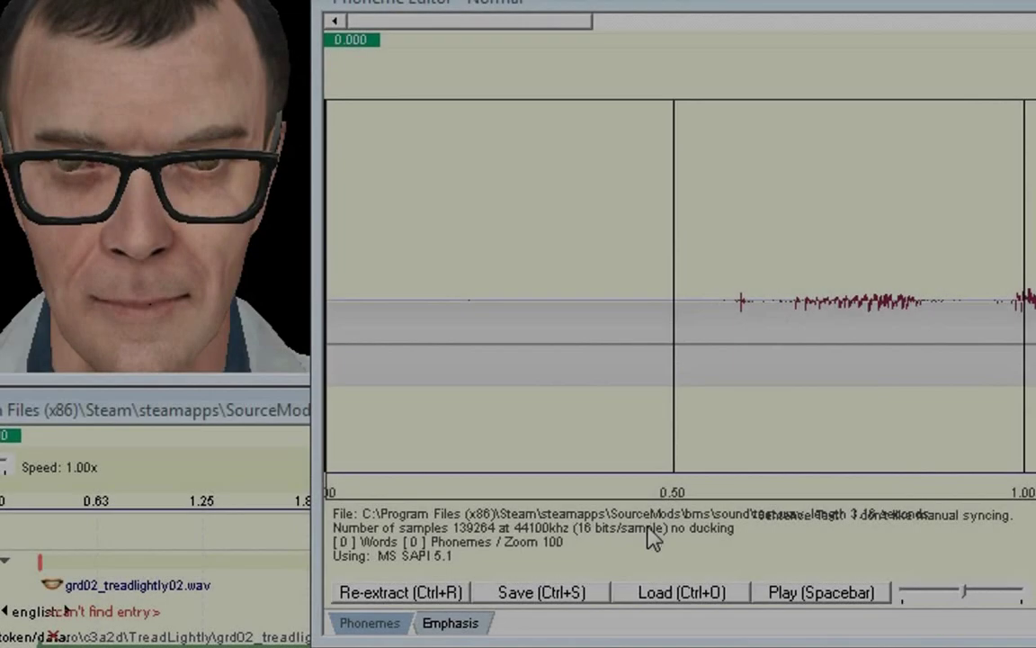
Step: Play the test.wav clip and try to re-extract its phonemes with the sentence "I don't like manual syncing."
{"action": "left_click", "coordinate": [791, 593]}
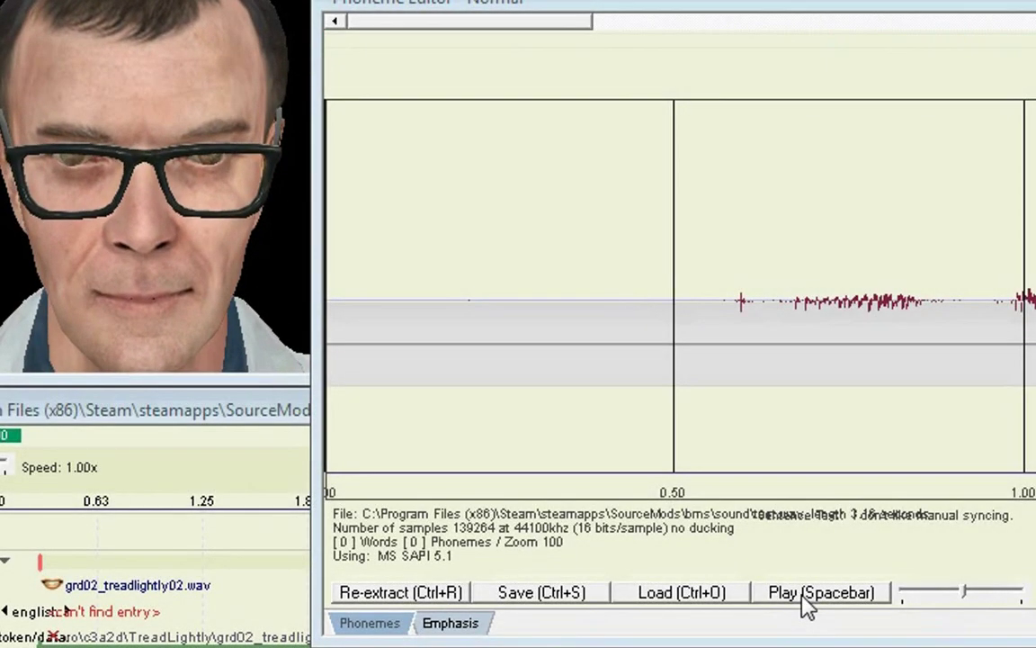
{"action": "left_click", "coordinate": [409, 597]}
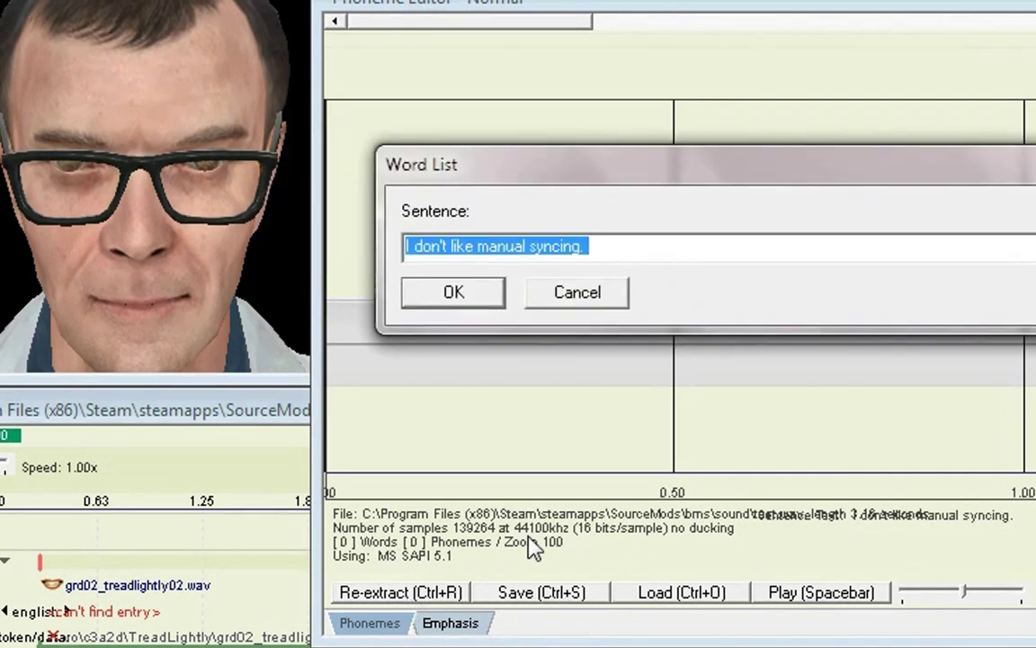
{"action": "left_click", "coordinate": [643, 246]}
{"action": "left_click", "coordinate": [453, 295]}
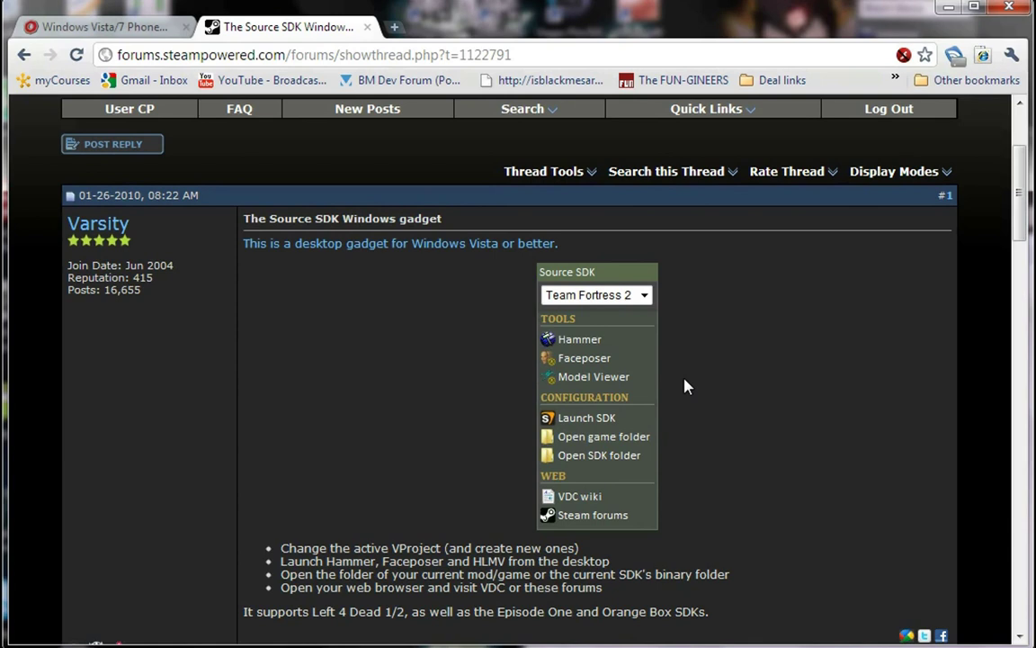
Step: Examine the ModDB download details for Windows Vista/7 Phoneme Extractor 1.2
{"action": "left_click", "coordinate": [132, 29]}
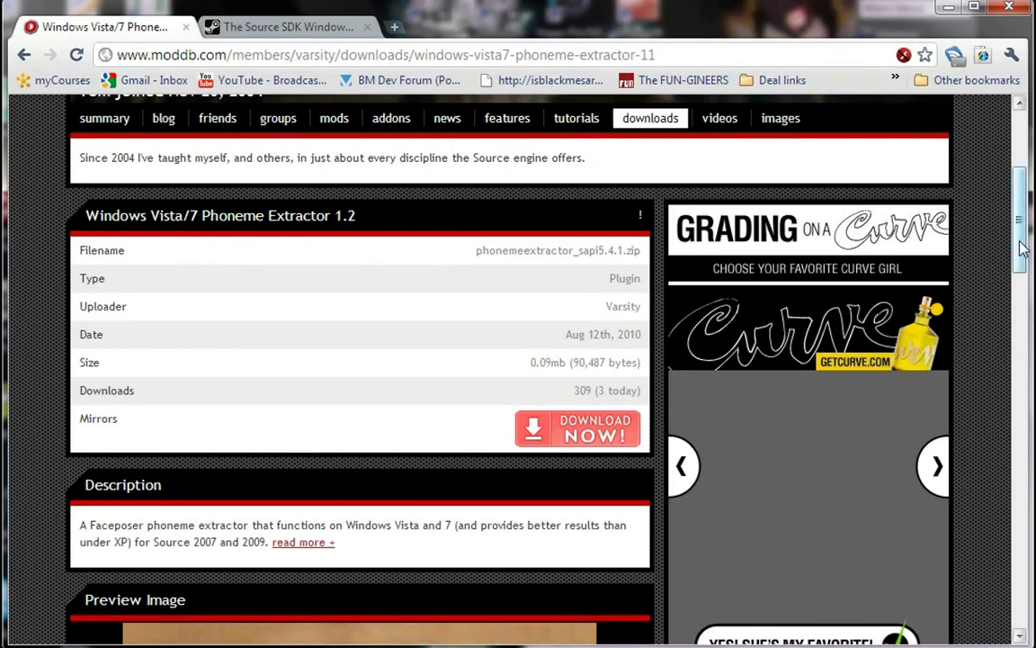
{"action": "left_click_drag", "start_coordinate": [1021, 261], "coordinate": [1023, 234]}
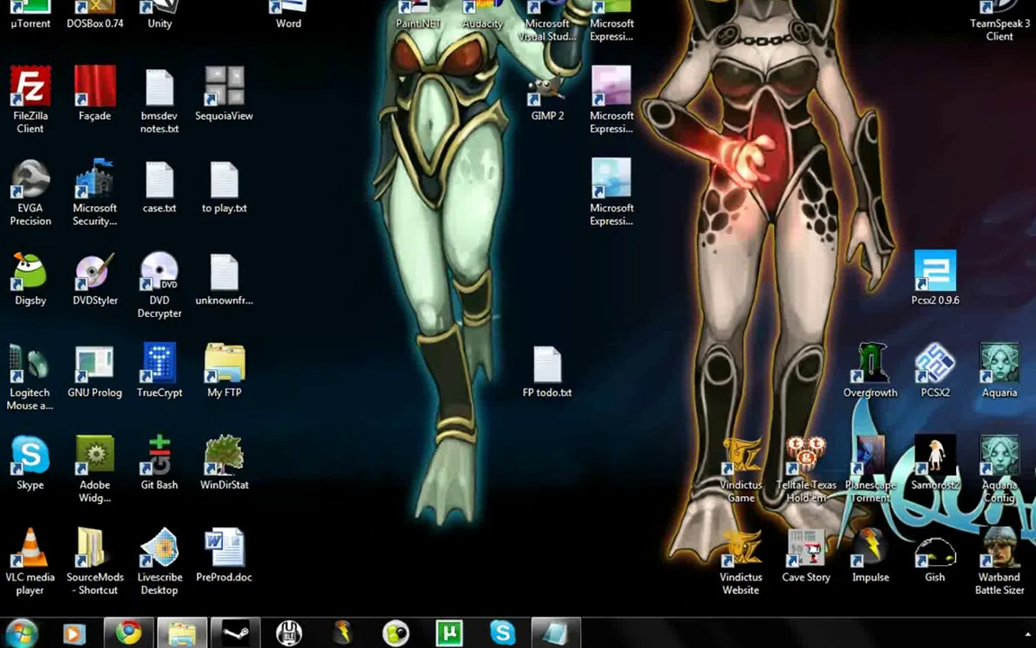
Step: Find Speech Recognition in the Windows Control Panel by searching for "speech" and open its advanced speech options
{"action": "key", "text": "super"}
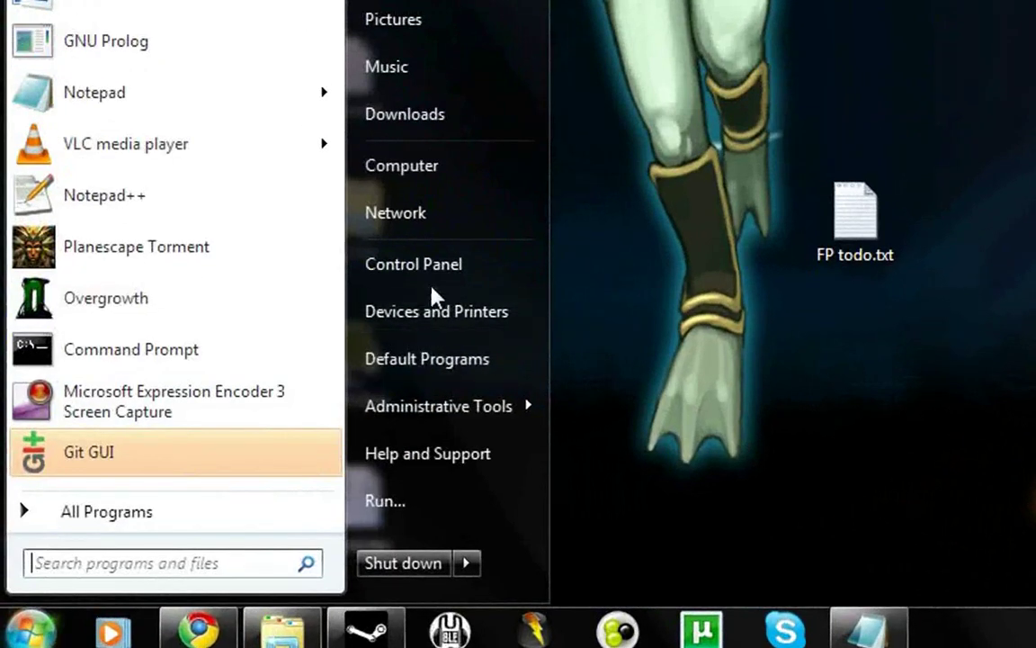
{"action": "left_click", "coordinate": [353, 319]}
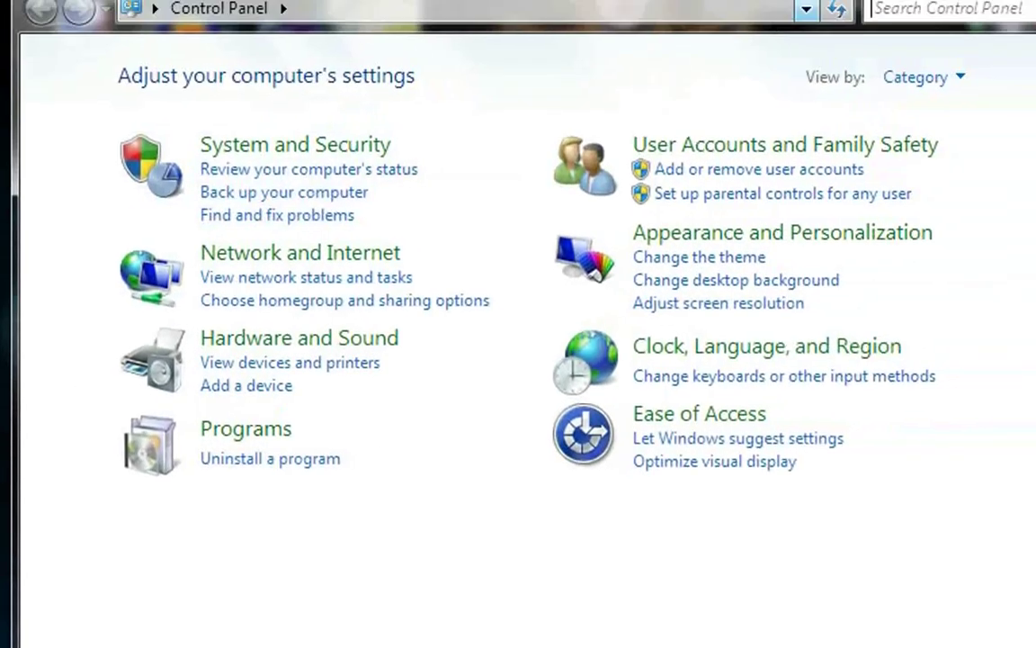
{"action": "type", "text": "speech"}
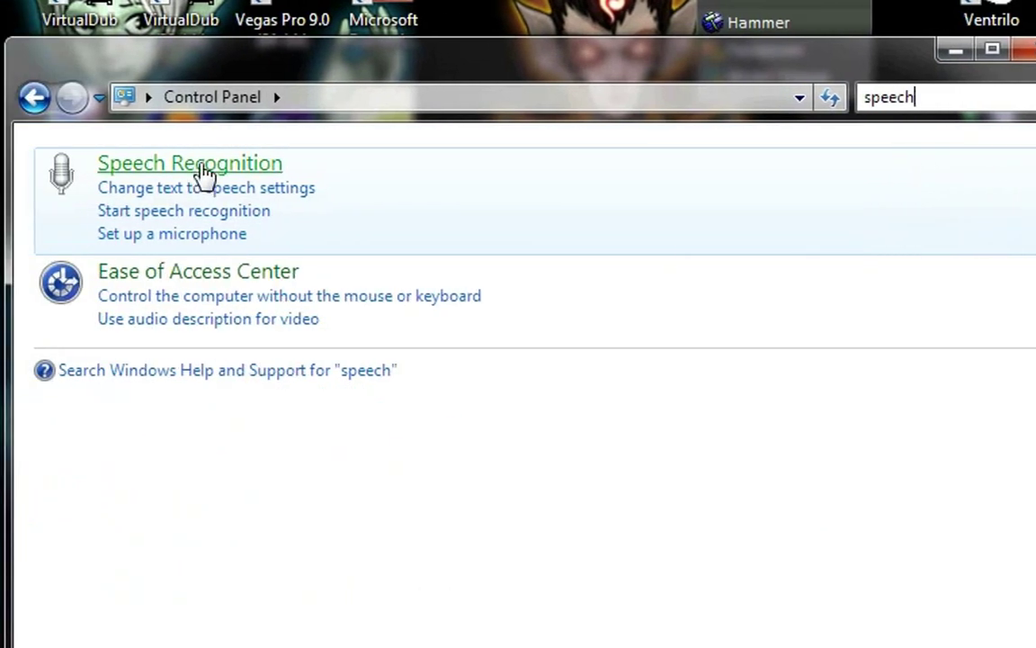
{"action": "left_click", "coordinate": [202, 171]}
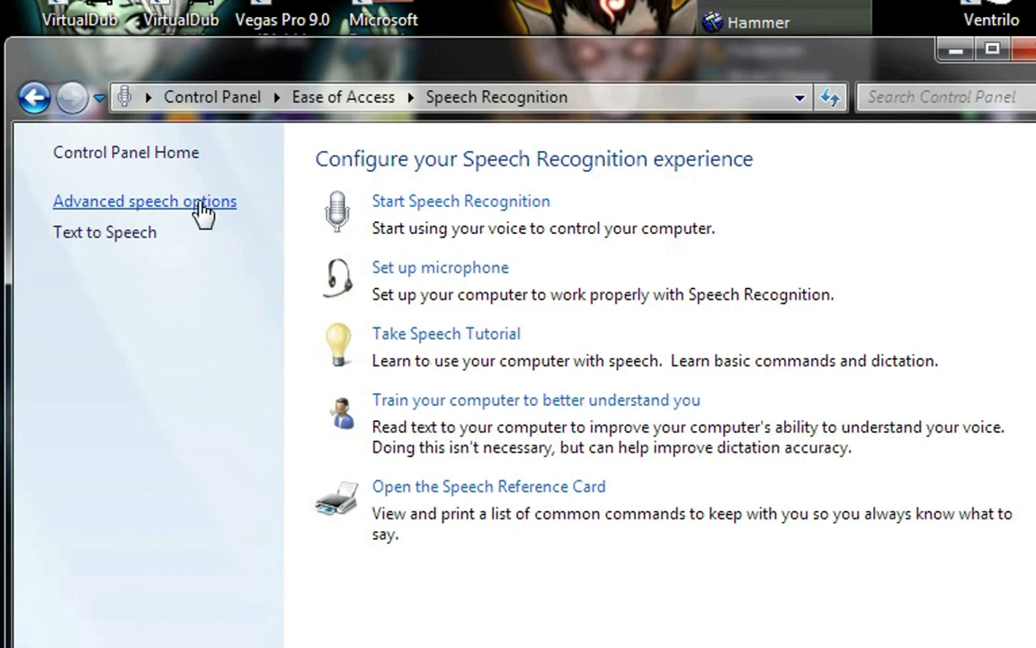
{"action": "left_click", "coordinate": [202, 203]}
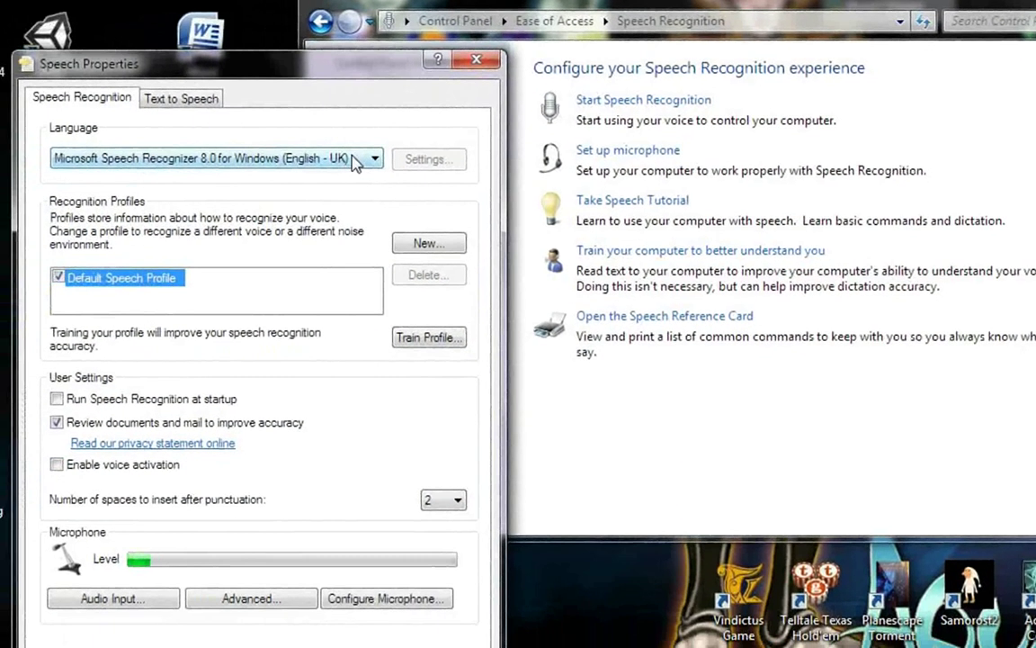
Step: Apply Microsoft Speech Recognizer 8.0 for Windows (English - UK) as the recognition language and acknowledge the language notice
{"action": "left_click", "coordinate": [229, 216]}
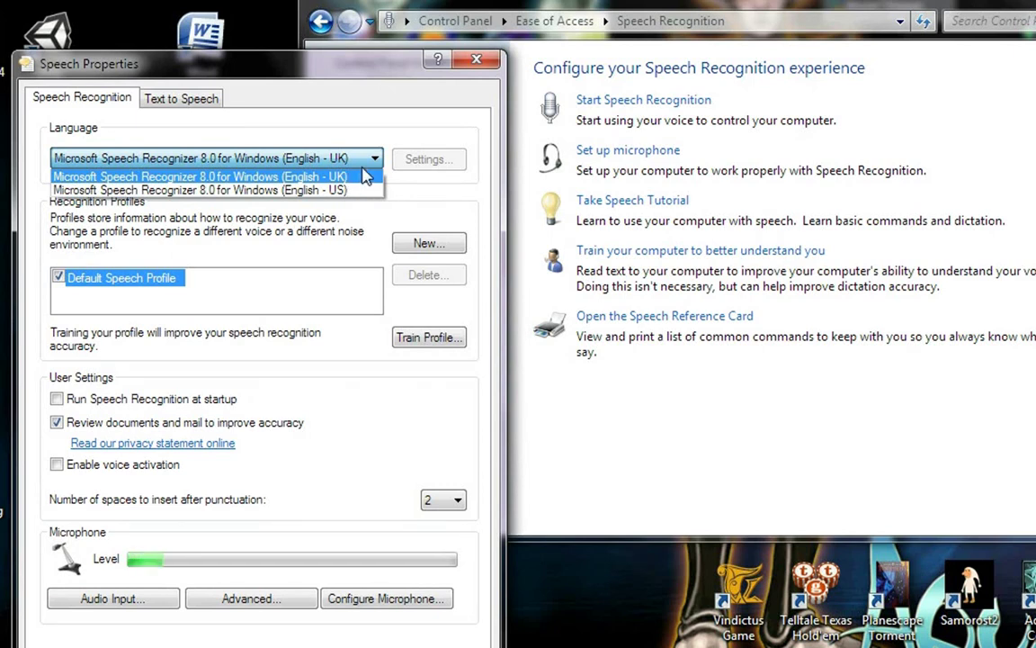
{"action": "left_click", "coordinate": [333, 158]}
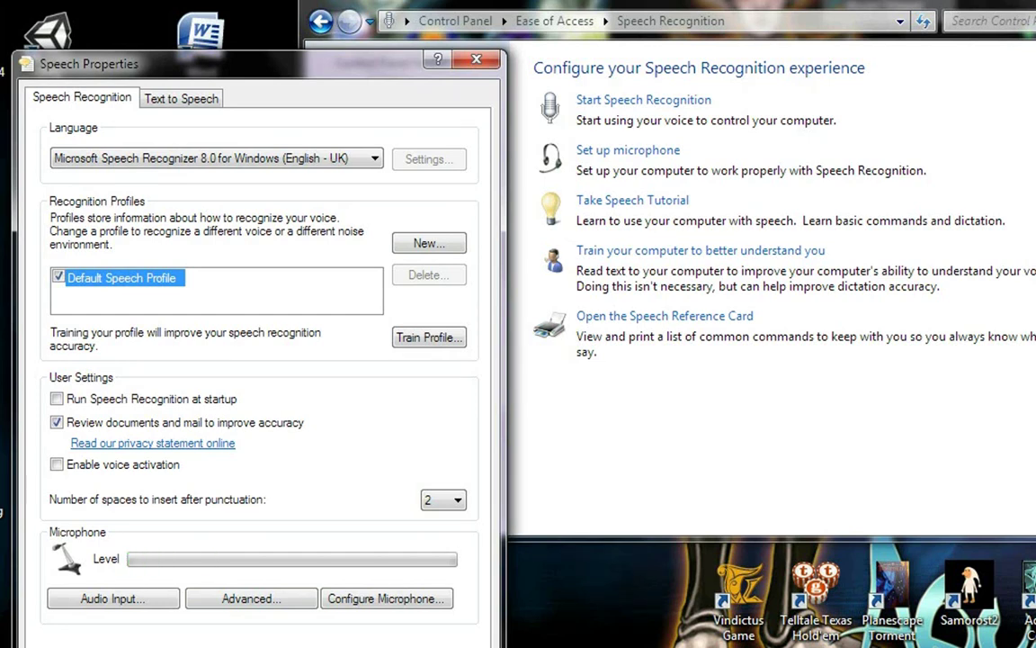
{"action": "key", "text": "Return"}
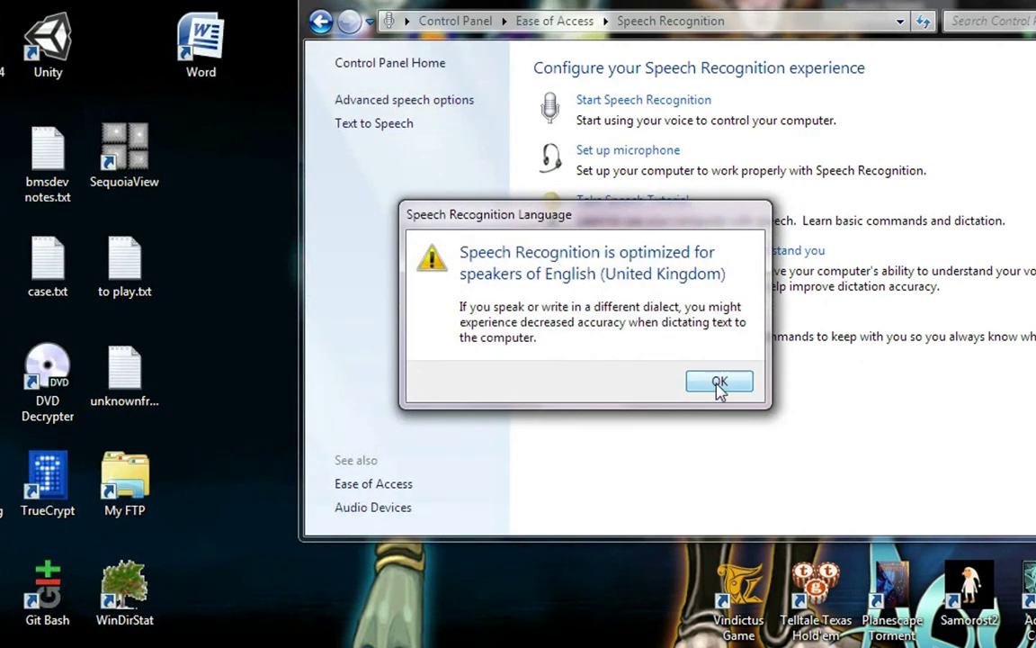
{"action": "left_click", "coordinate": [720, 383]}
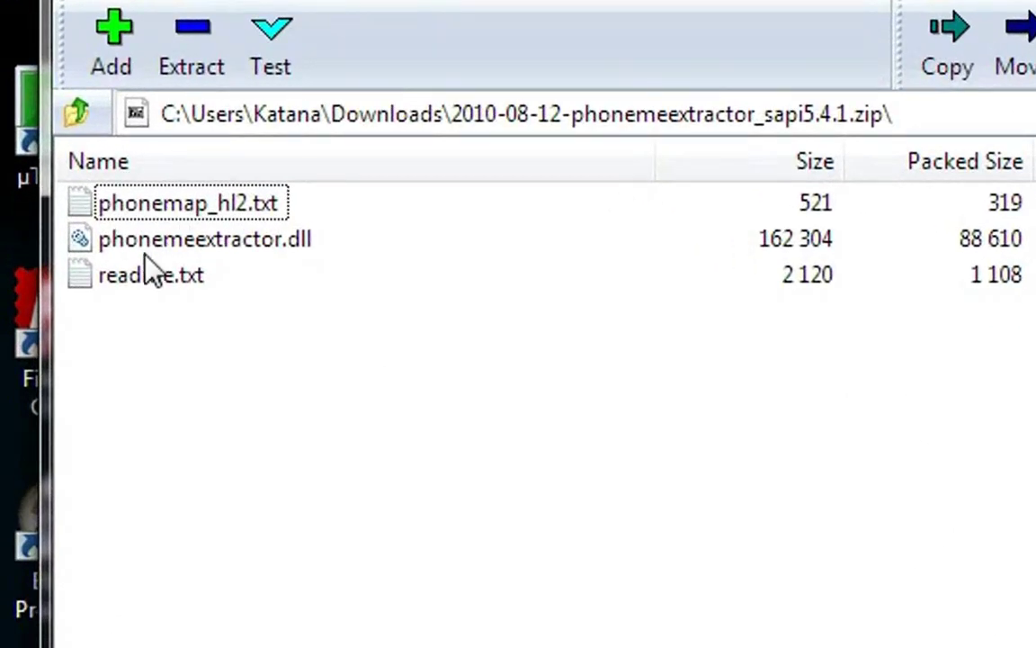
Step: With the phoneme extractor archive open, browse from steamapps through the Steam account's folder to sourcesdk\bin
{"action": "left_click", "coordinate": [154, 279]}
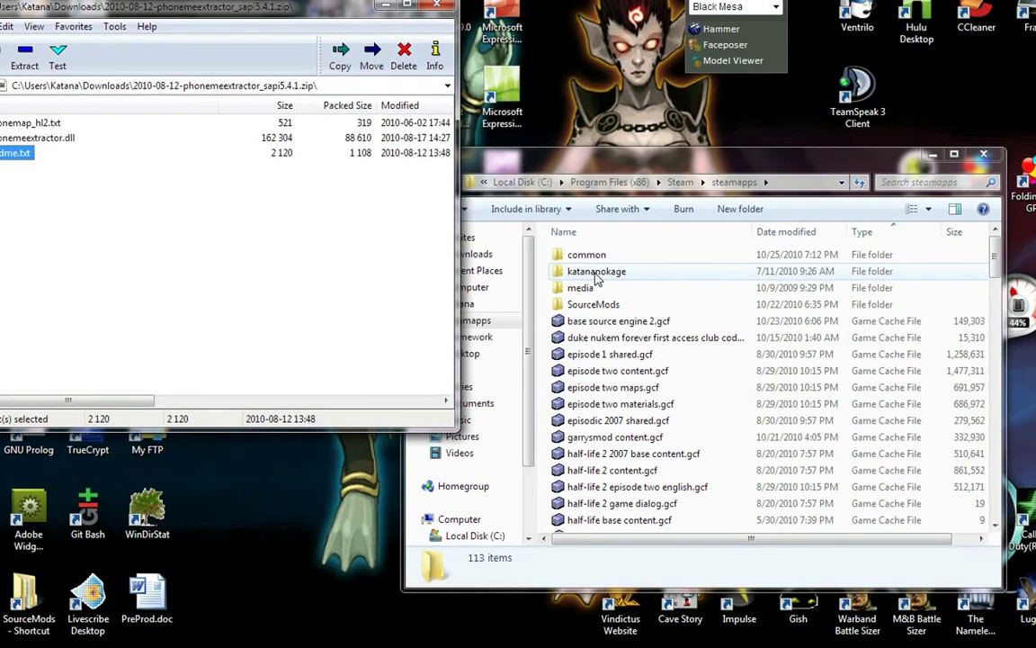
{"action": "left_click", "coordinate": [596, 276]}
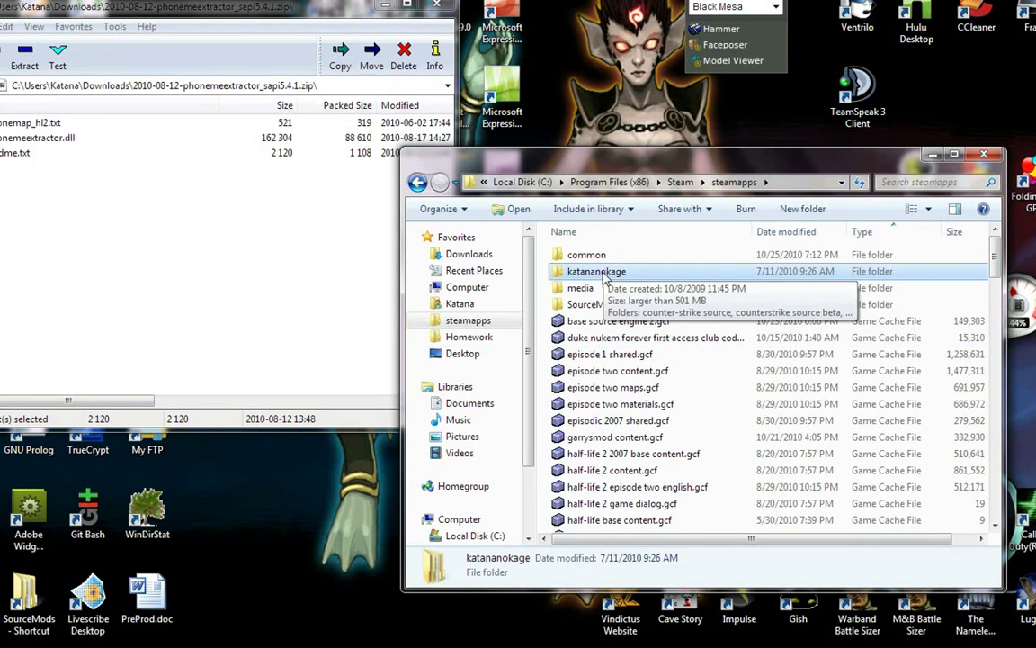
{"action": "double_click", "coordinate": [601, 272]}
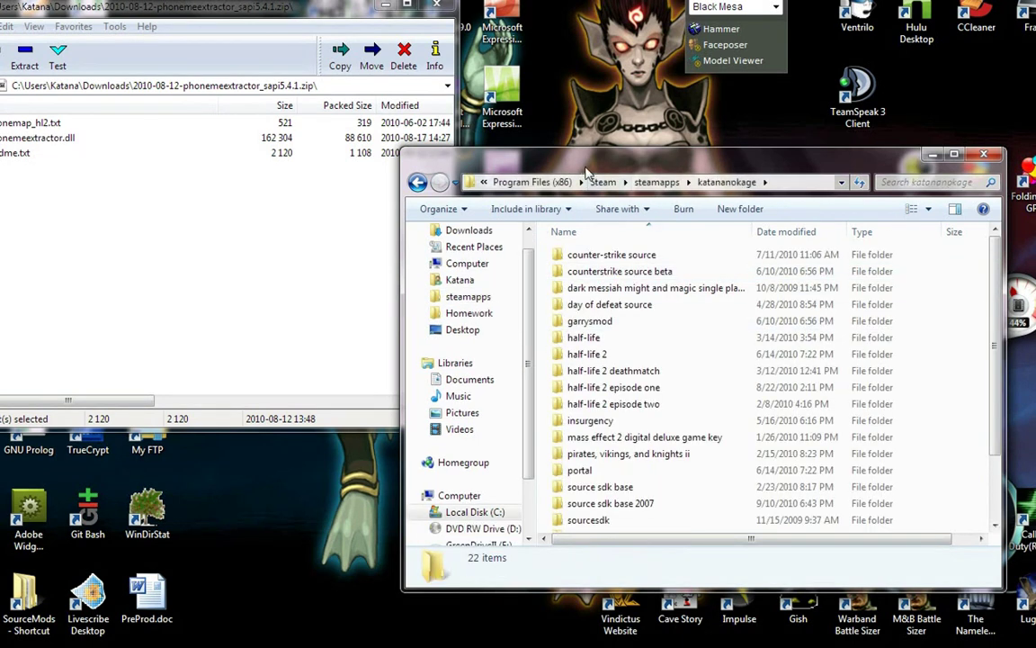
{"action": "scroll", "coordinate": [630, 326], "scroll_direction": "down", "scroll_amount": 1}
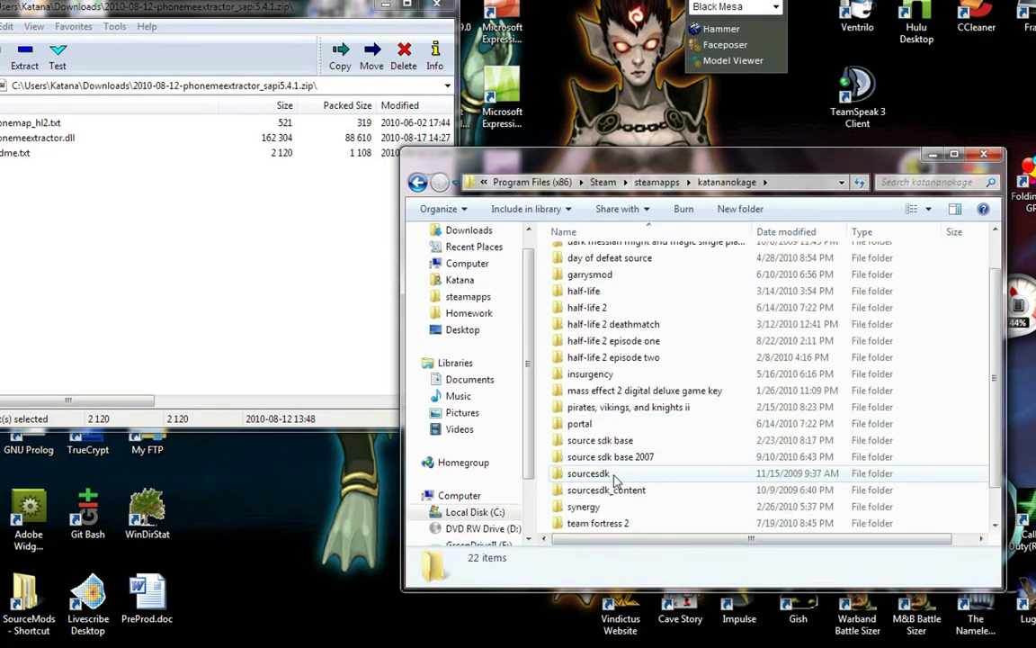
{"action": "double_click", "coordinate": [614, 479]}
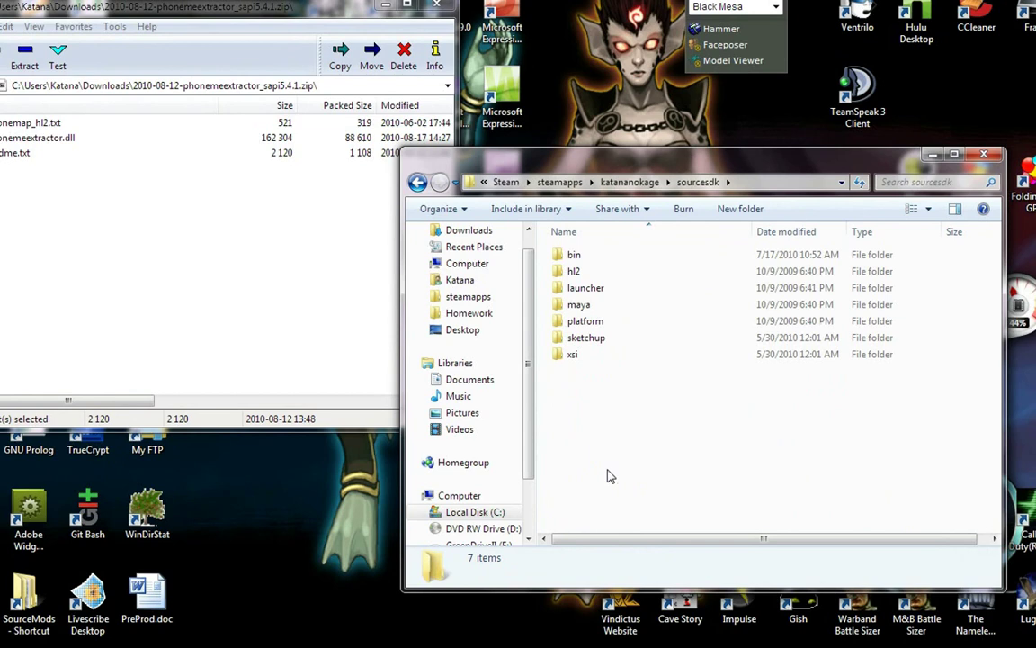
{"action": "double_click", "coordinate": [597, 257]}
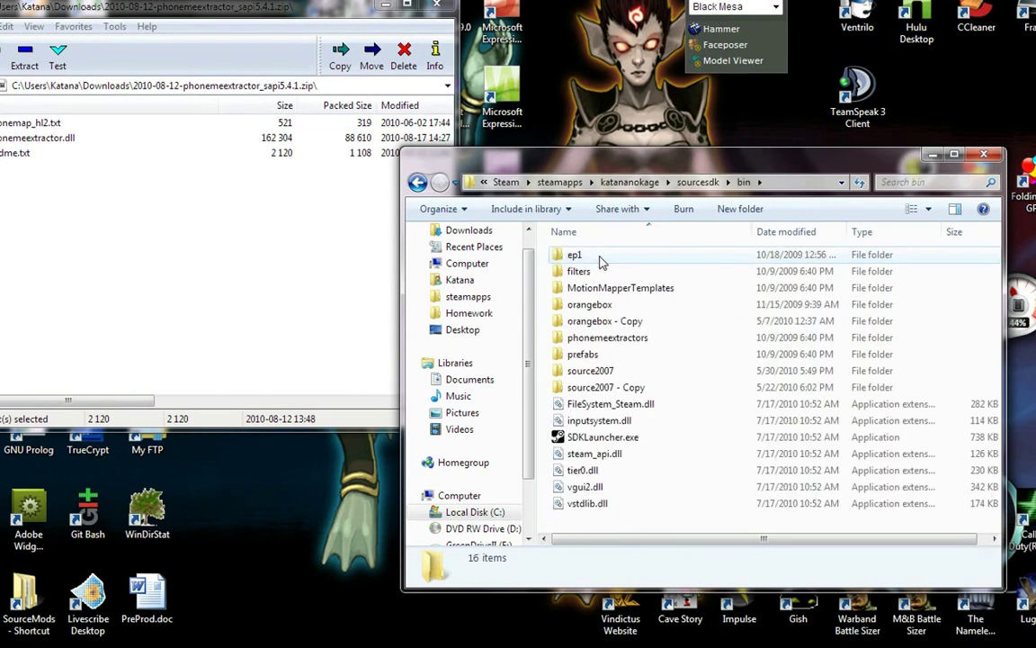
Step: Choose the source2007 engine folder rather than orangebox and open its bin subfolder
{"action": "left_click", "coordinate": [605, 374]}
{"action": "left_click", "coordinate": [604, 306]}
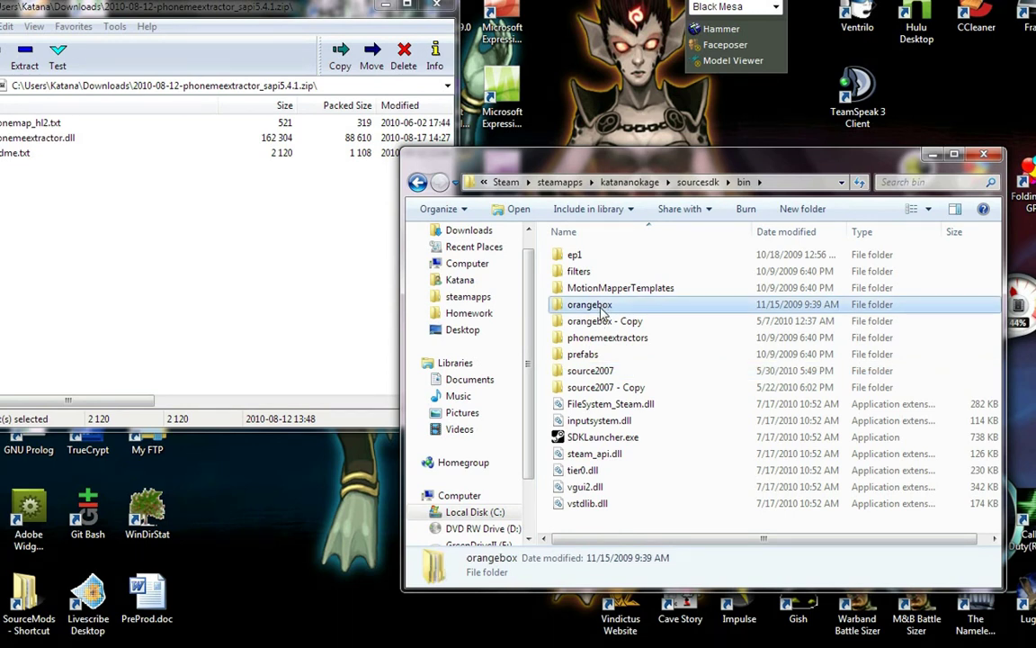
{"action": "left_click", "coordinate": [608, 373]}
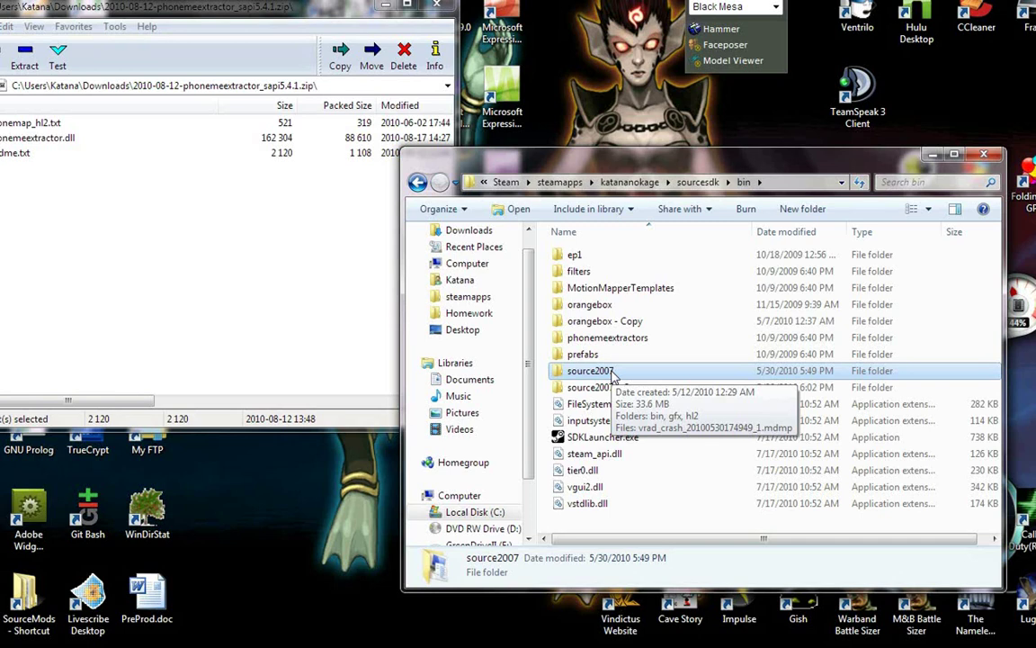
{"action": "double_click", "coordinate": [612, 373]}
{"action": "left_click", "coordinate": [576, 255]}
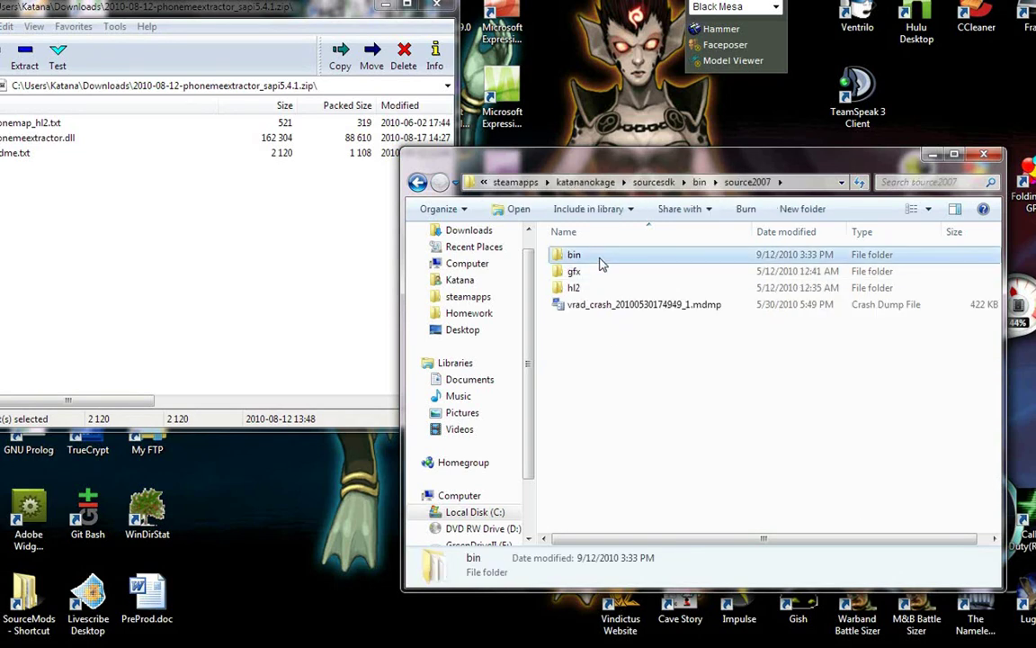
{"action": "double_click", "coordinate": [578, 256]}
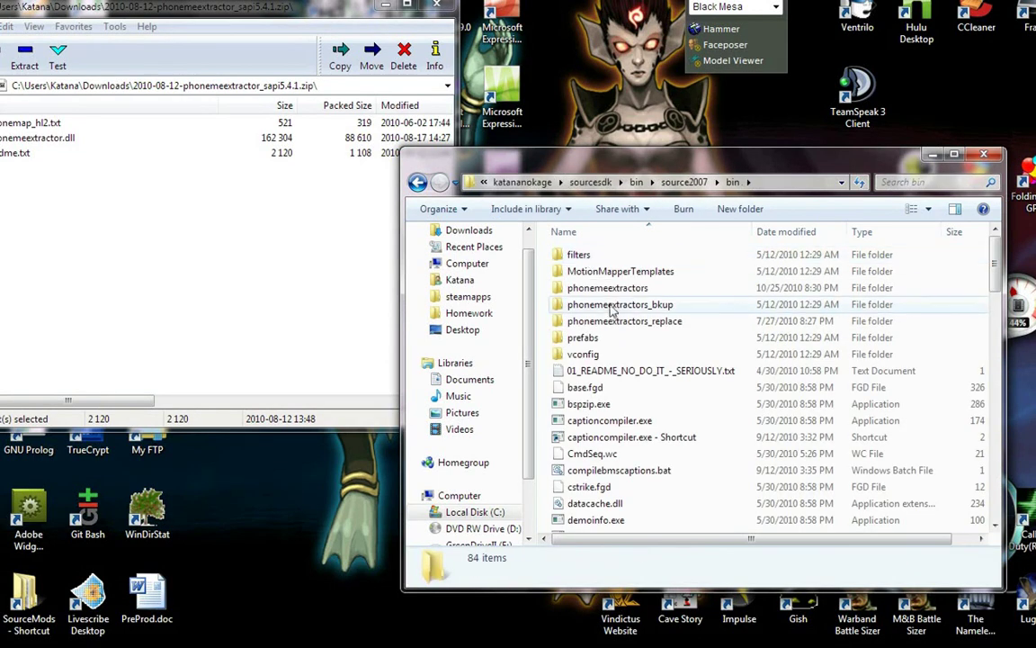
Step: Examine the contents of the phonemeextractors_replace folder and return to source2007\bin
{"action": "left_click", "coordinate": [609, 289]}
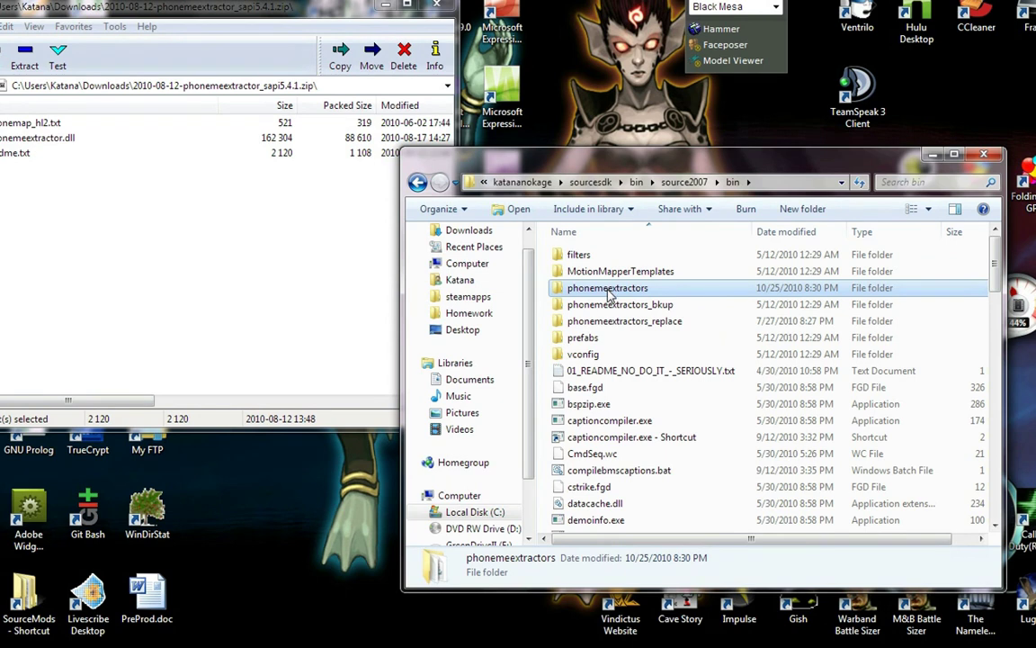
{"action": "left_click", "coordinate": [670, 325]}
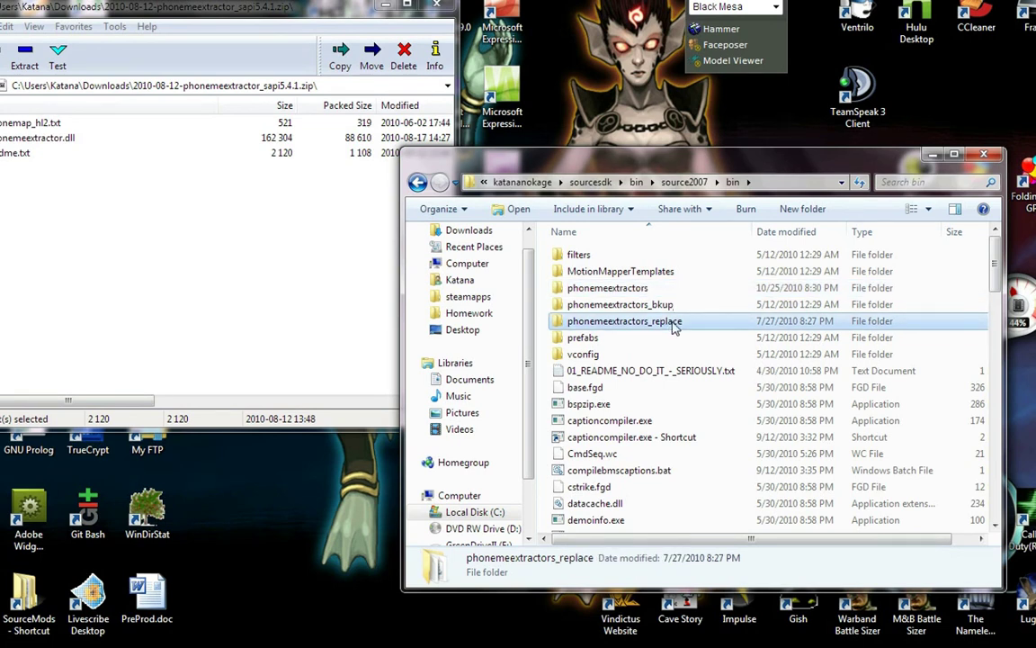
{"action": "double_click", "coordinate": [673, 325]}
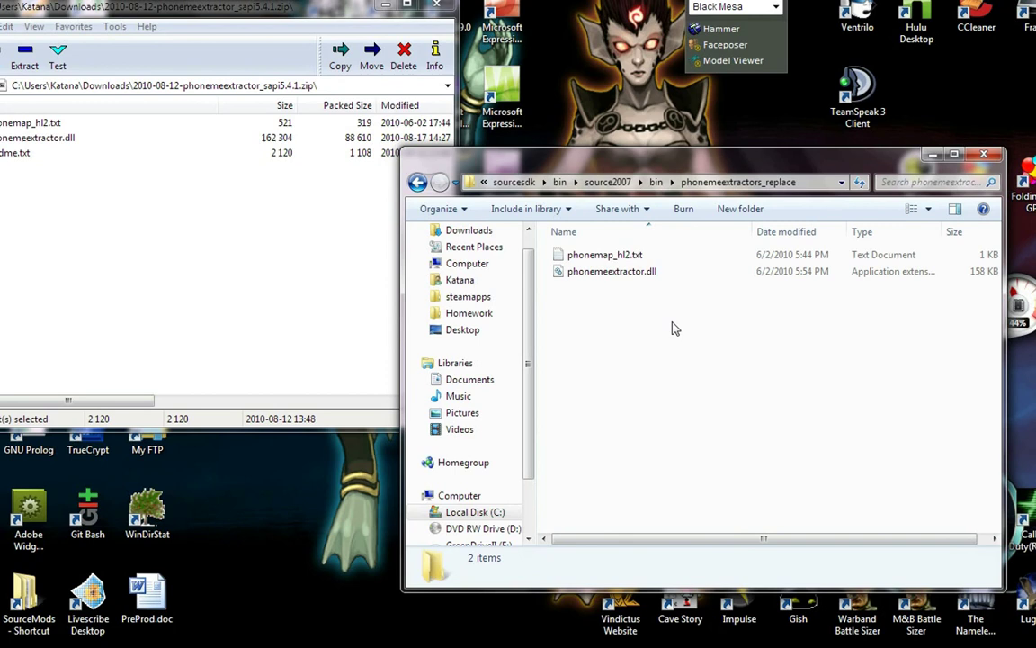
{"action": "key", "text": "BackSpace"}
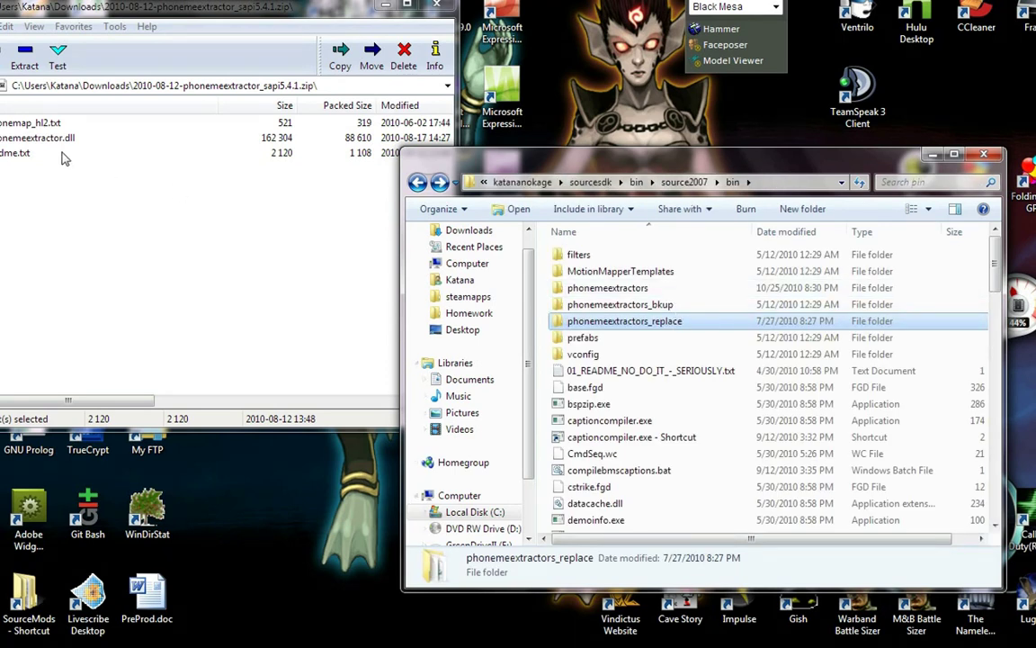
Step: Copy phonemap_hl2.txt and phonemeextractor.dll from the archive into the phonemeextractors folder, replacing both existing files
{"action": "left_click_drag", "start_coordinate": [50, 173], "coordinate": [86, 115]}
{"action": "left_click", "coordinate": [511, 169]}
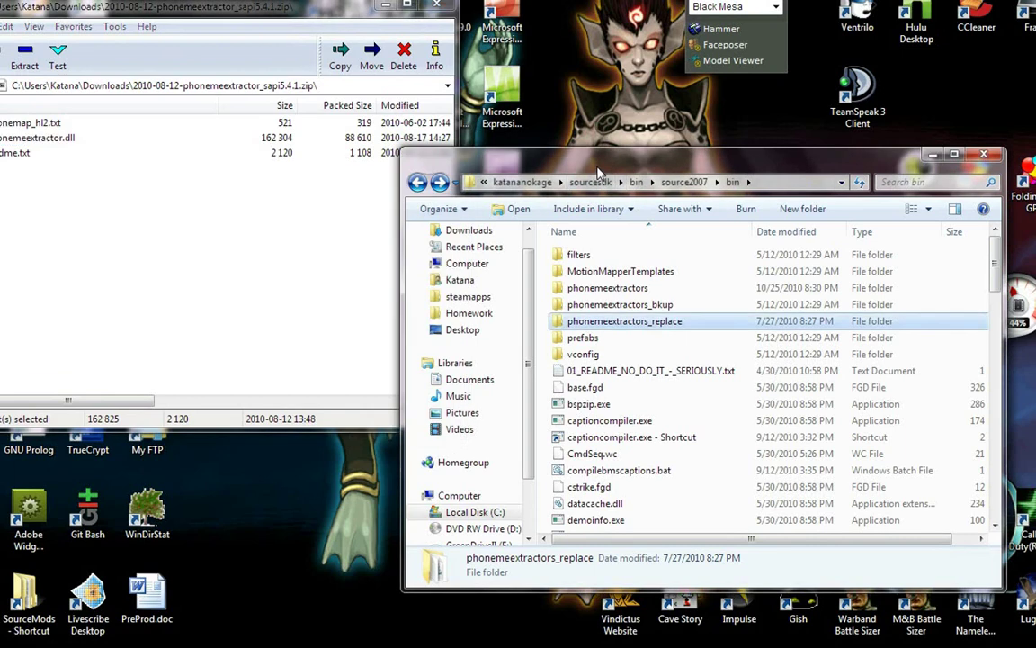
{"action": "double_click", "coordinate": [646, 289]}
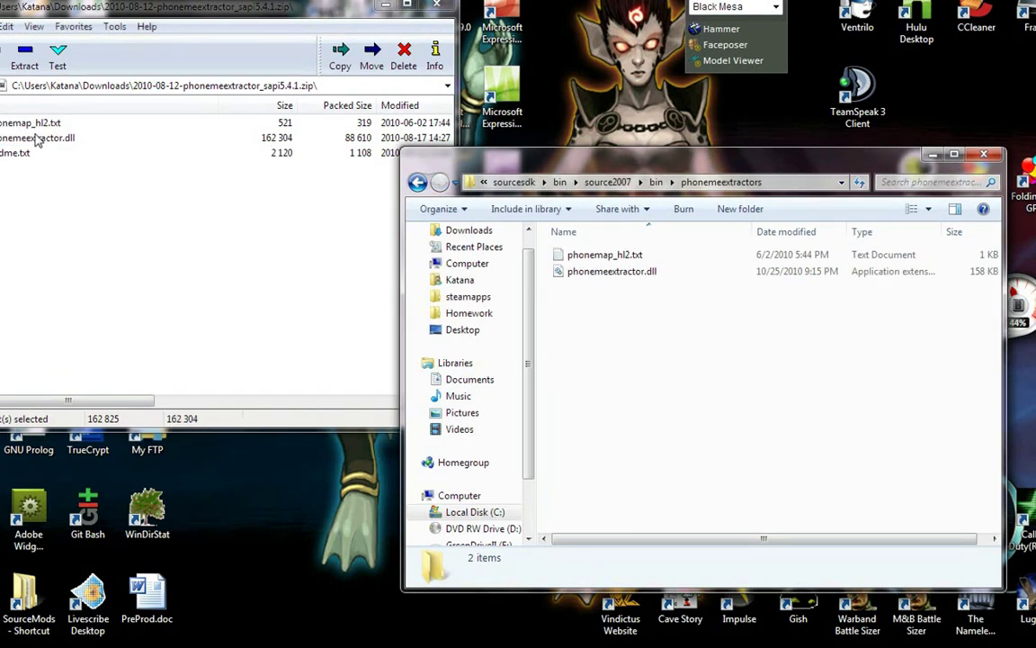
{"action": "left_click_drag", "start_coordinate": [36, 137], "coordinate": [643, 325]}
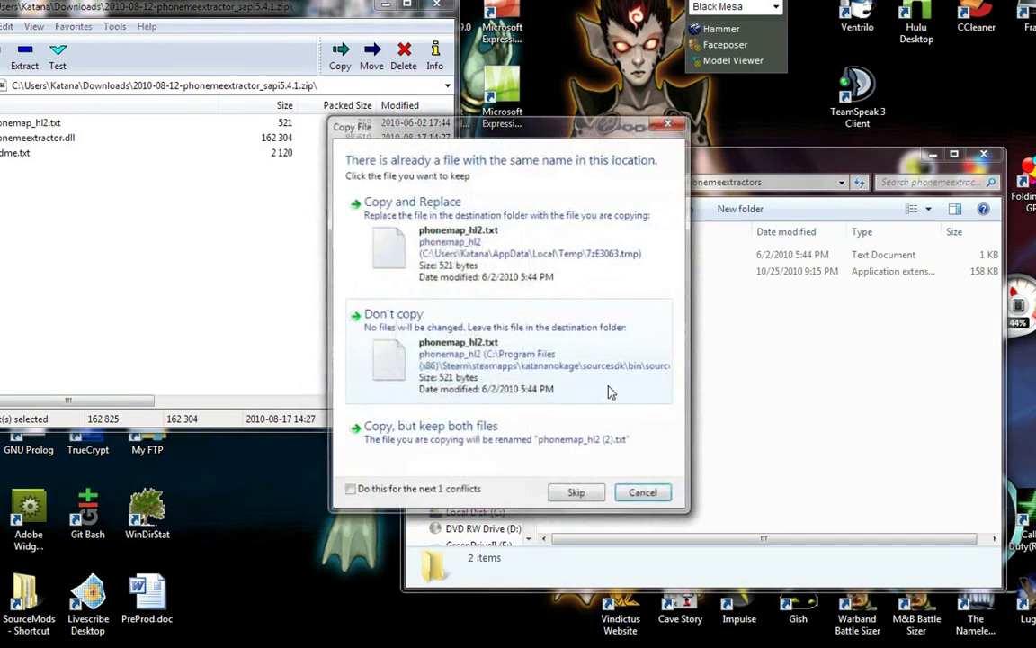
{"action": "left_click", "coordinate": [447, 244]}
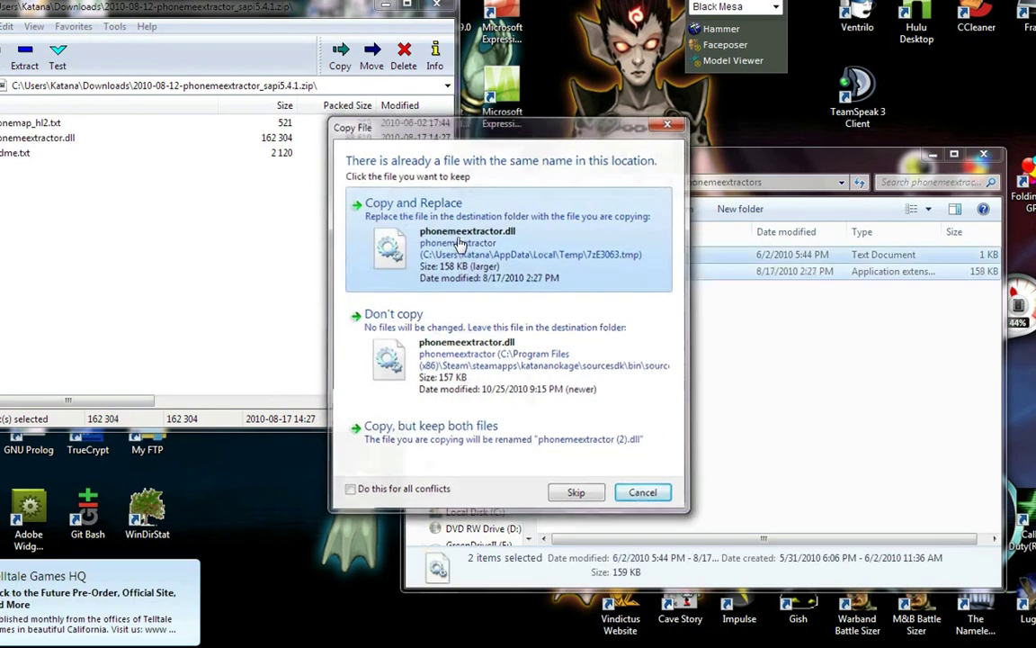
{"action": "left_click", "coordinate": [458, 242]}
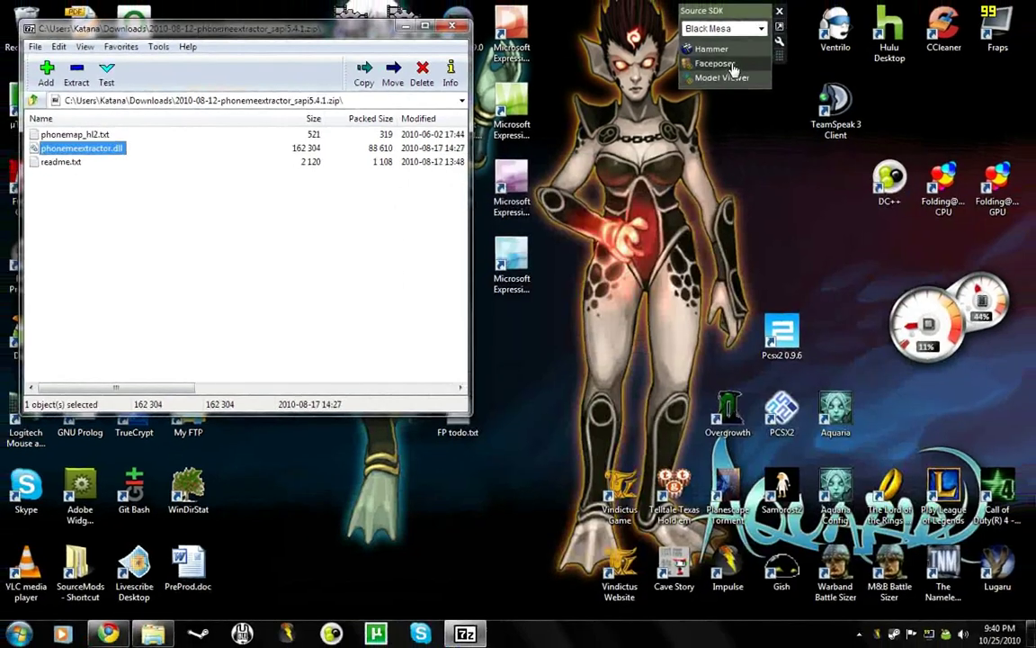
Step: Launch Faceposer for Black Mesa, play the test.wav clip and re-extract its phonemes with the sentence "I don't like manual syncing."
{"action": "left_click", "coordinate": [733, 65]}
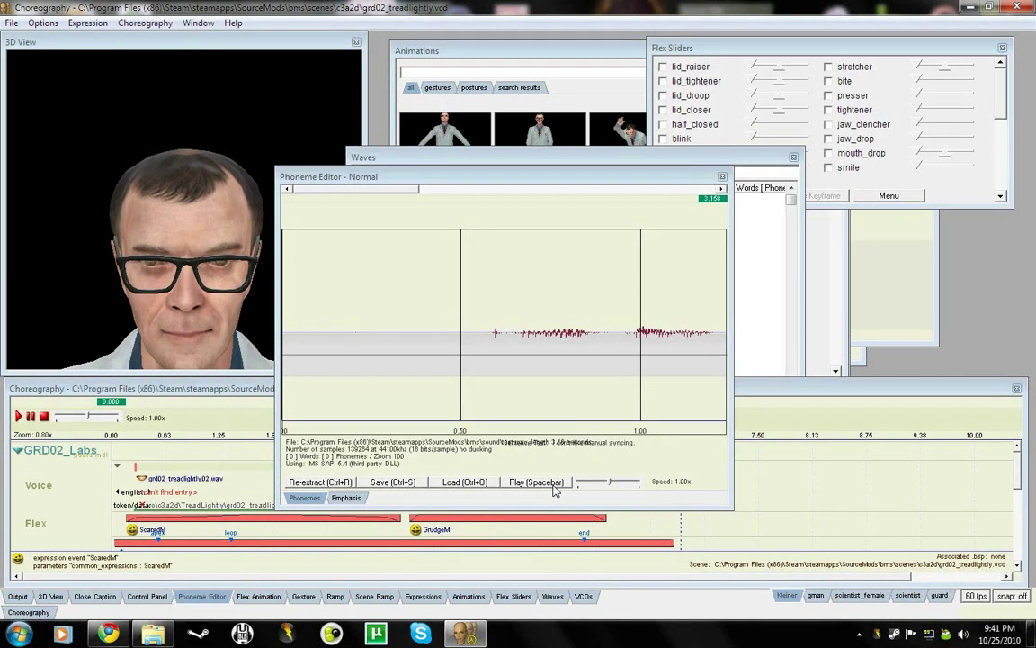
{"action": "left_click", "coordinate": [553, 484]}
{"action": "left_click", "coordinate": [324, 483]}
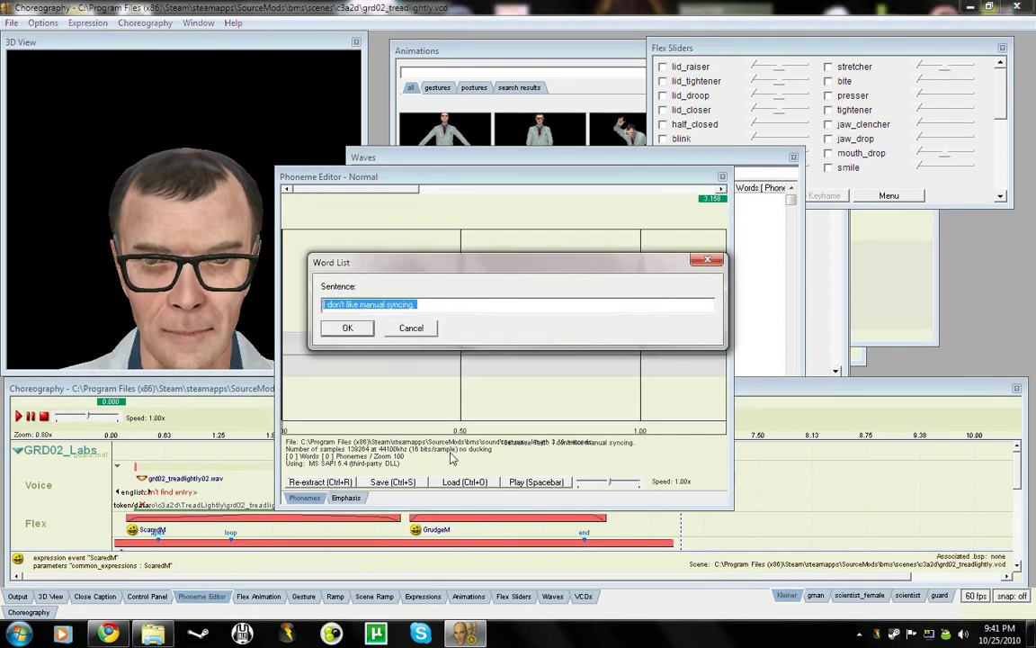
{"action": "left_click", "coordinate": [434, 306]}
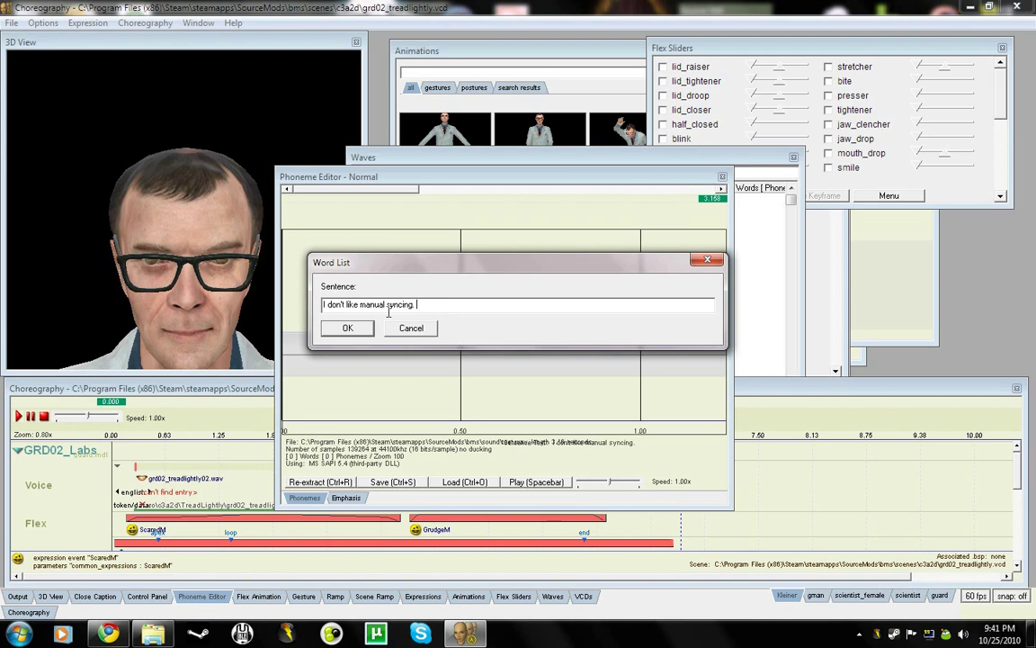
{"action": "left_click", "coordinate": [343, 333]}
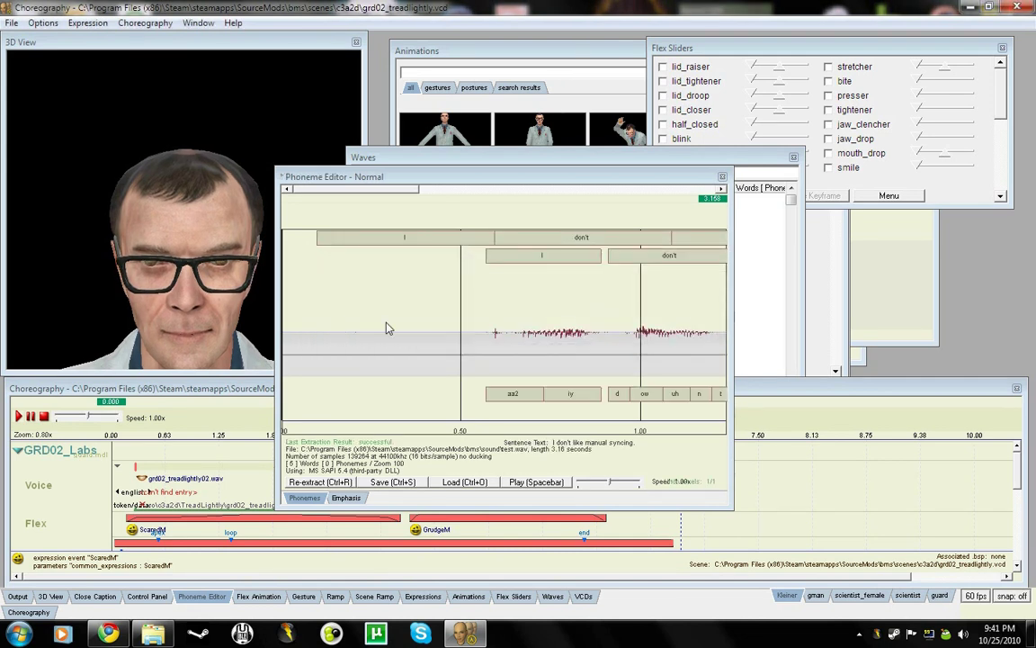
Step: Commit the phoneme extraction and play the clip to check the lip sync
{"action": "right_click", "coordinate": [564, 317]}
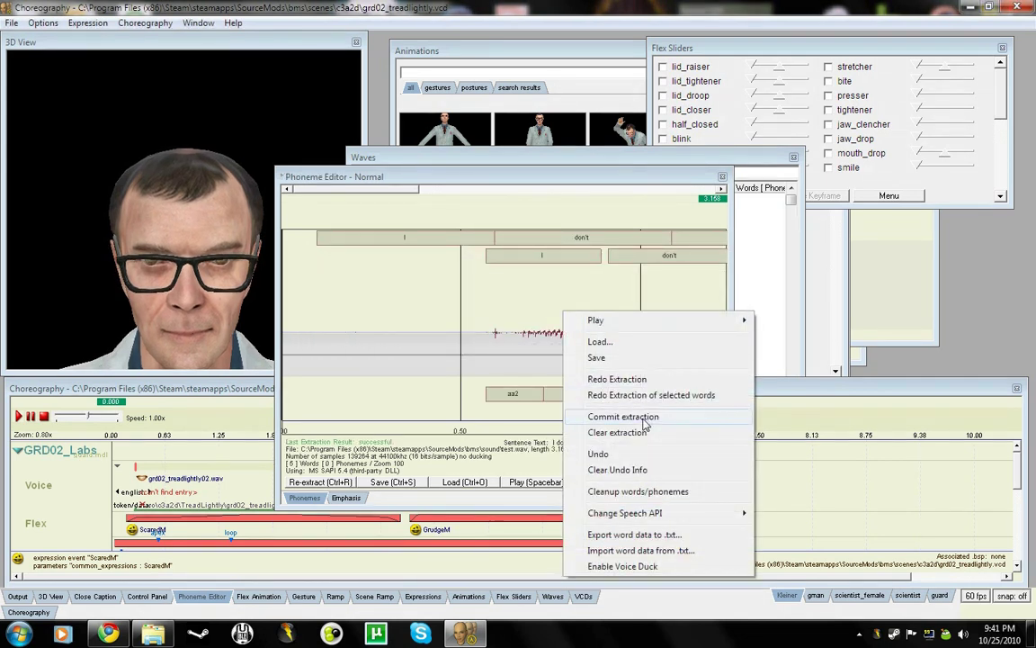
{"action": "left_click", "coordinate": [594, 348]}
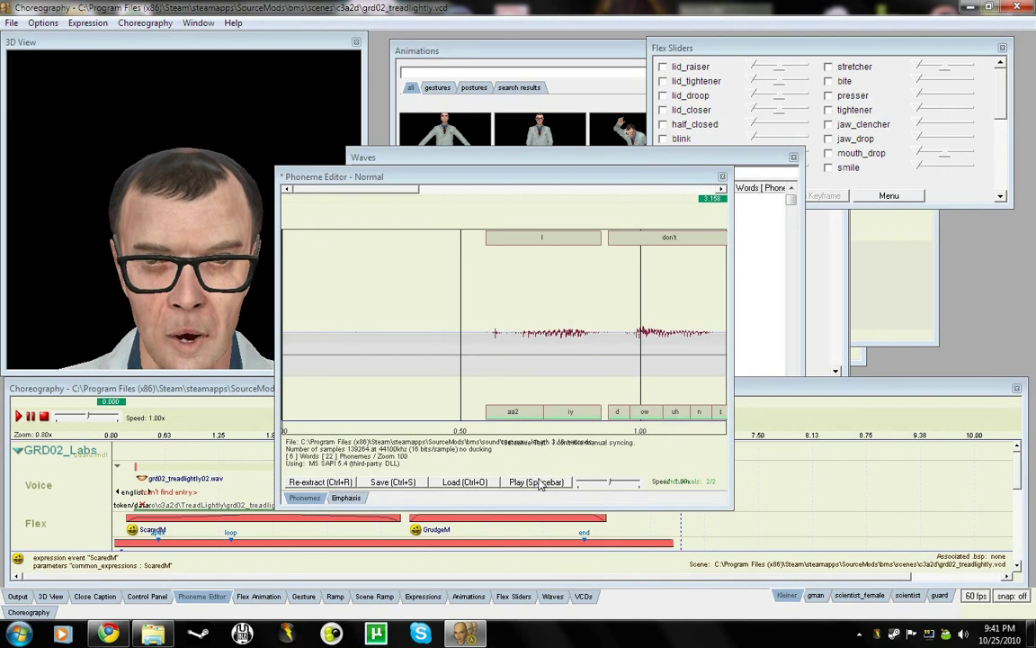
{"action": "left_click", "coordinate": [536, 483]}
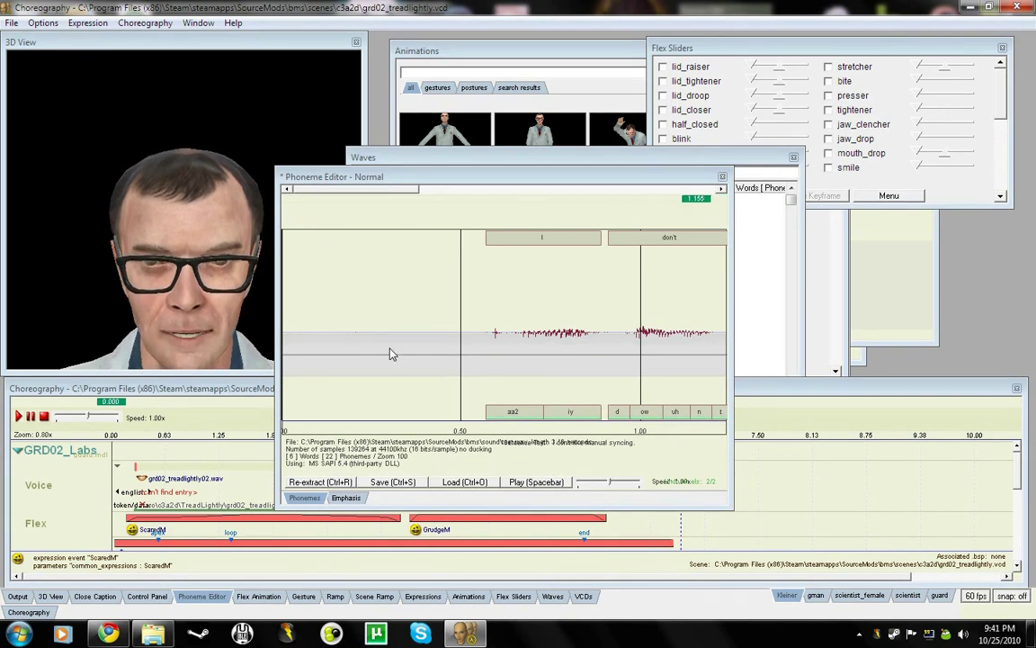